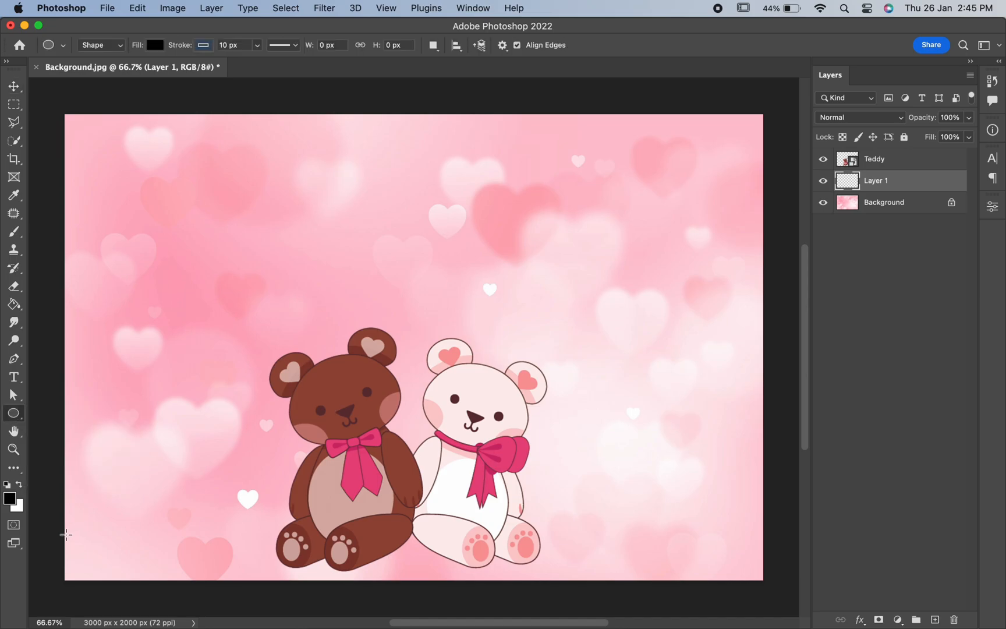
Draw an ellipse about 3962 × 1014 px behind the teddies, with its upper arc across the lower part of the canvas.
{"action": "key", "text": "super+minus"}
{"action": "key", "text": "super+minus"}
{"action": "left_click_drag", "start_coordinate": [198, 513], "coordinate": [660, 395]}
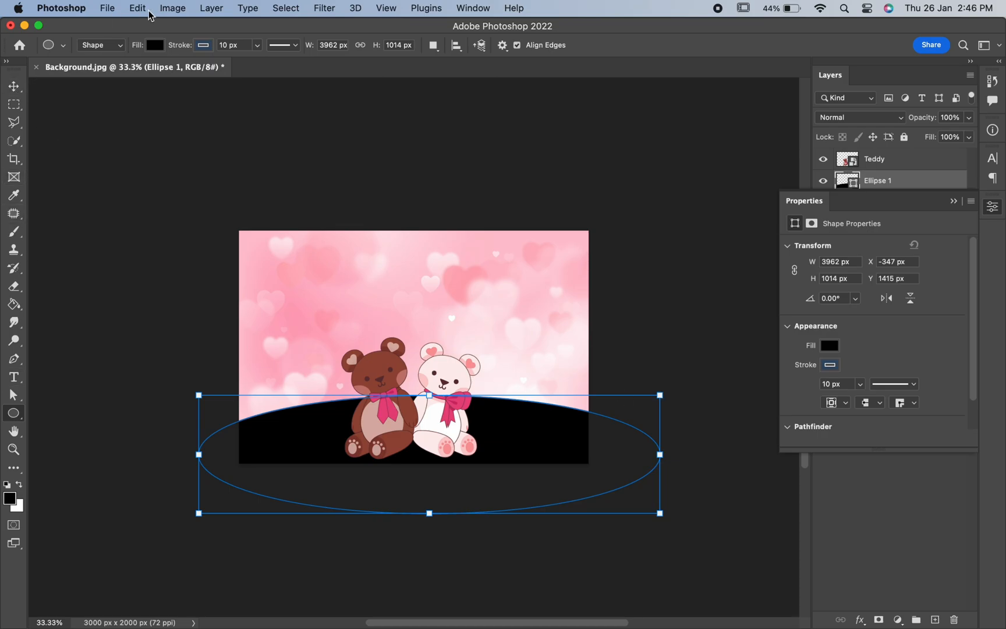
{"action": "key", "text": "super+plus"}
{"action": "key", "text": "super+plus"}
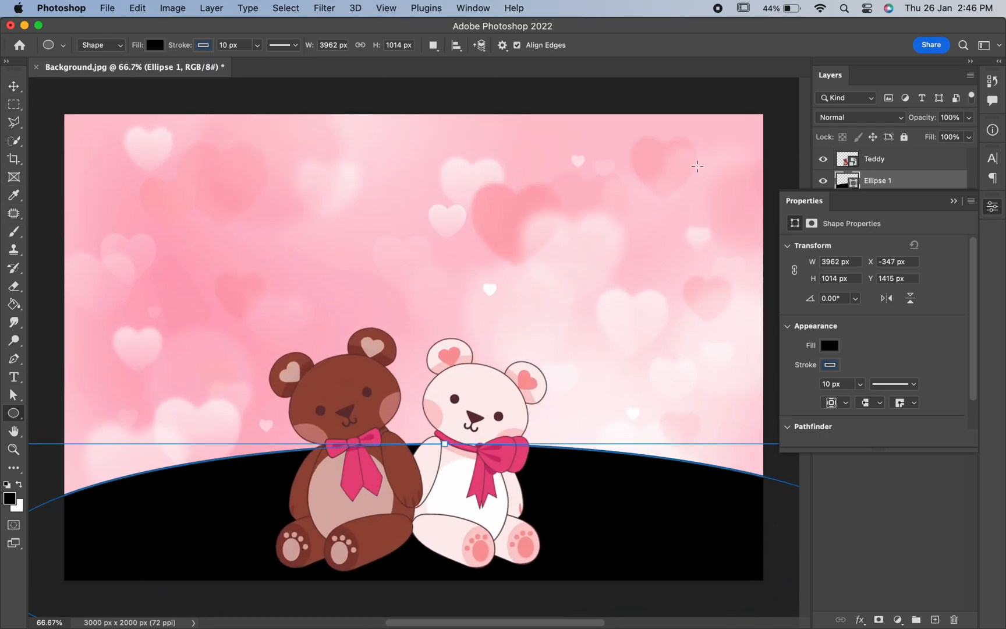
Fill the ellipse with the background's pink #feaeb9 and remove its stroke.
{"action": "left_click", "coordinate": [830, 346]}
{"action": "left_click", "coordinate": [971, 373]}
{"action": "left_click", "coordinate": [483, 216]}
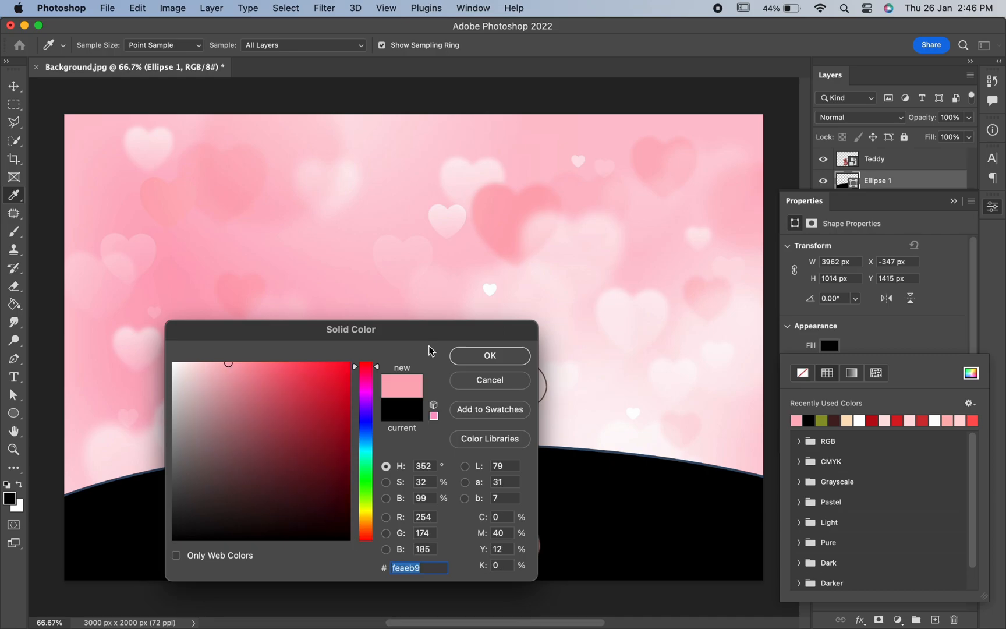
{"action": "left_click", "coordinate": [465, 356]}
{"action": "left_click", "coordinate": [854, 343]}
{"action": "left_click", "coordinate": [830, 367]}
{"action": "left_click", "coordinate": [803, 392]}
{"action": "left_click", "coordinate": [950, 201]}
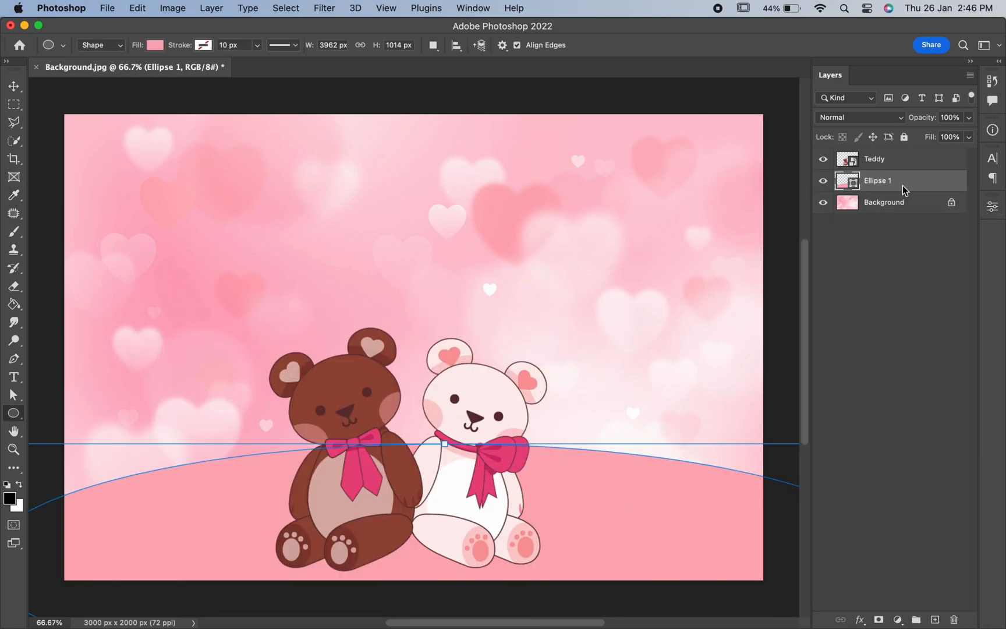
Add a Multiply drop shadow to the ellipse layer with 31% opacity and a 7 px distance.
{"action": "right_click", "coordinate": [904, 190]}
{"action": "left_click", "coordinate": [818, 196]}
{"action": "left_click_drag", "start_coordinate": [613, 300], "coordinate": [846, 68]}
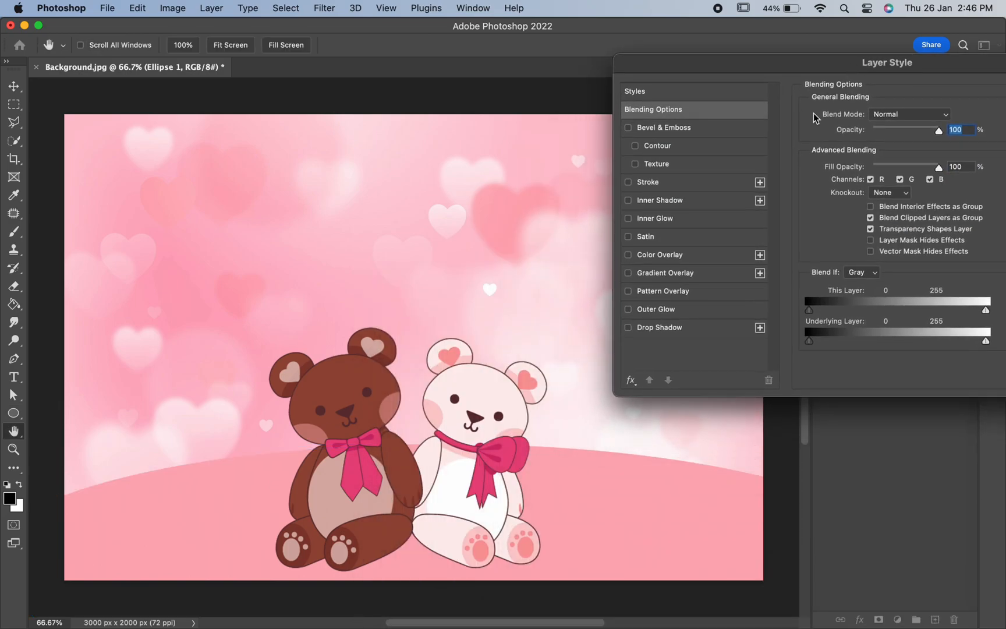
{"action": "left_click", "coordinate": [659, 327]}
{"action": "left_click_drag", "start_coordinate": [871, 135], "coordinate": [876, 134]}
{"action": "mouse_move", "coordinate": [856, 177]}
{"action": "left_mouse_down"}
{"action": "mouse_move", "coordinate": [874, 179]}
{"action": "mouse_move", "coordinate": [873, 213]}
{"action": "mouse_move", "coordinate": [884, 208]}
{"action": "mouse_move", "coordinate": [860, 180]}
{"action": "left_mouse_up"}
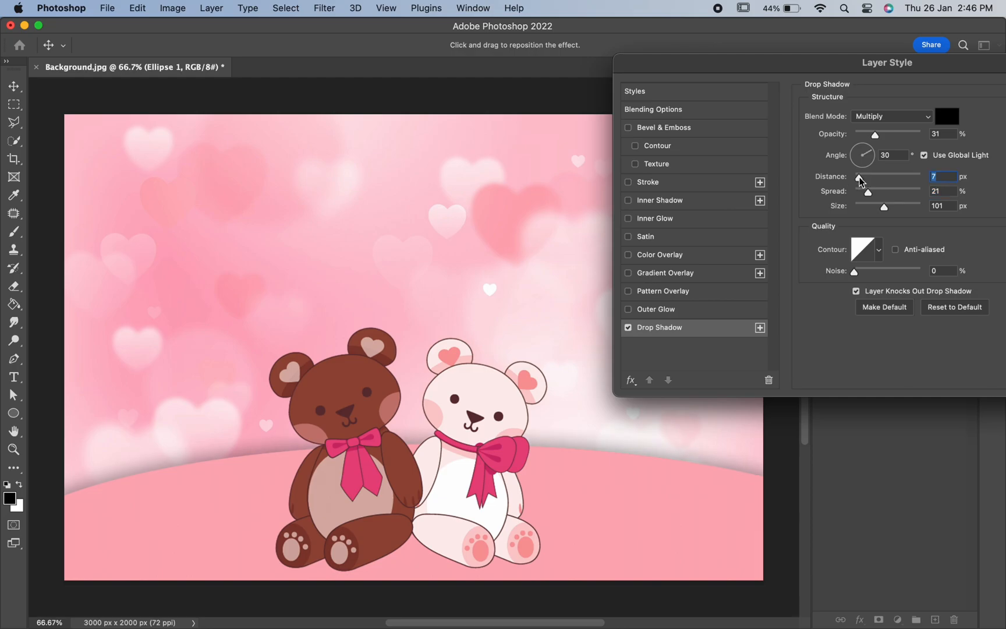
{"action": "left_click_drag", "start_coordinate": [897, 69], "coordinate": [652, 88]}
{"action": "left_click", "coordinate": [840, 110]}
Set the ellipse layer's blend mode to Pin Light and move the teddies up slightly.
{"action": "left_click", "coordinate": [850, 117]}
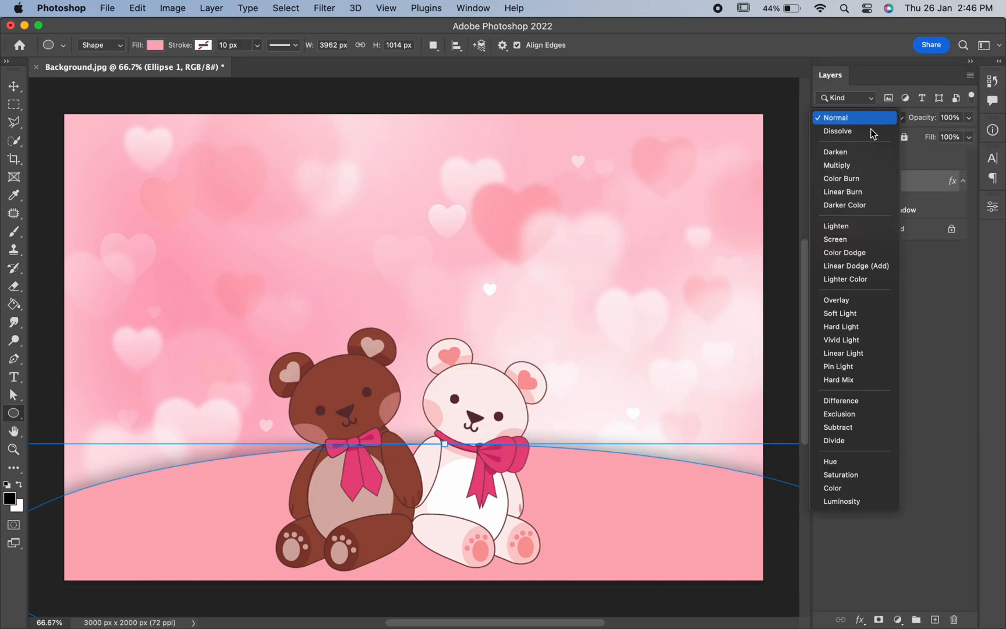
{"action": "left_click", "coordinate": [850, 367]}
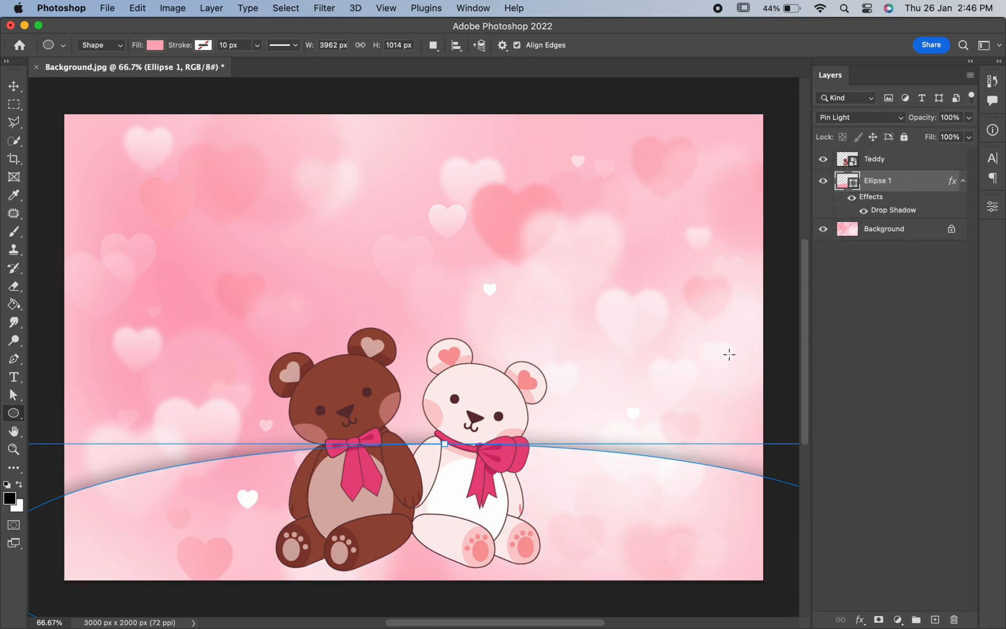
{"action": "left_click", "coordinate": [13, 86]}
{"action": "left_click_drag", "start_coordinate": [497, 406], "coordinate": [506, 361]}
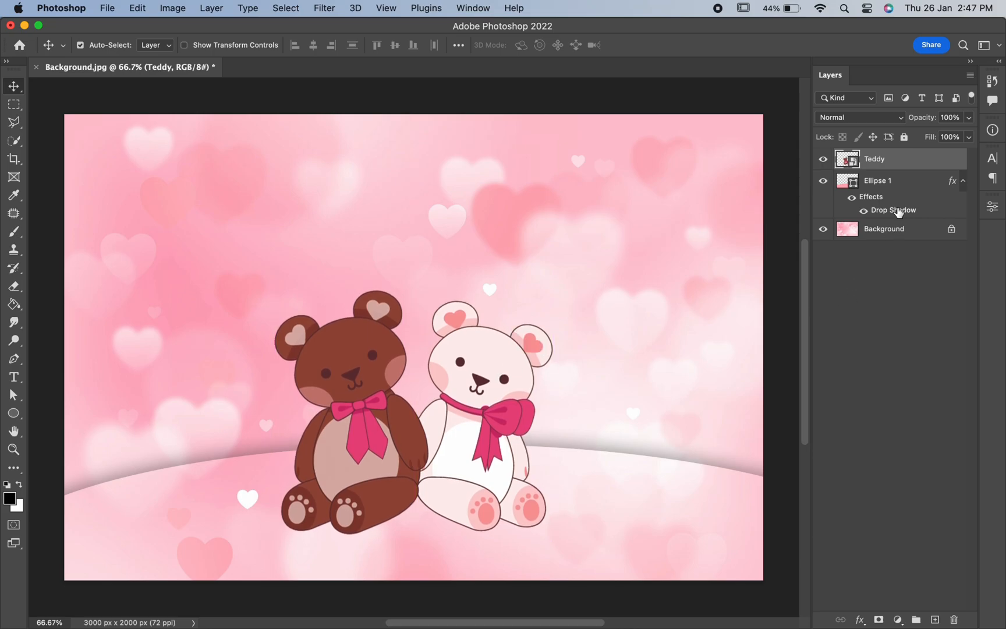
Create a new layer above the ellipse and set up a flattened Soft Round brush.
{"action": "left_click", "coordinate": [896, 187]}
{"action": "left_click", "coordinate": [936, 620]}
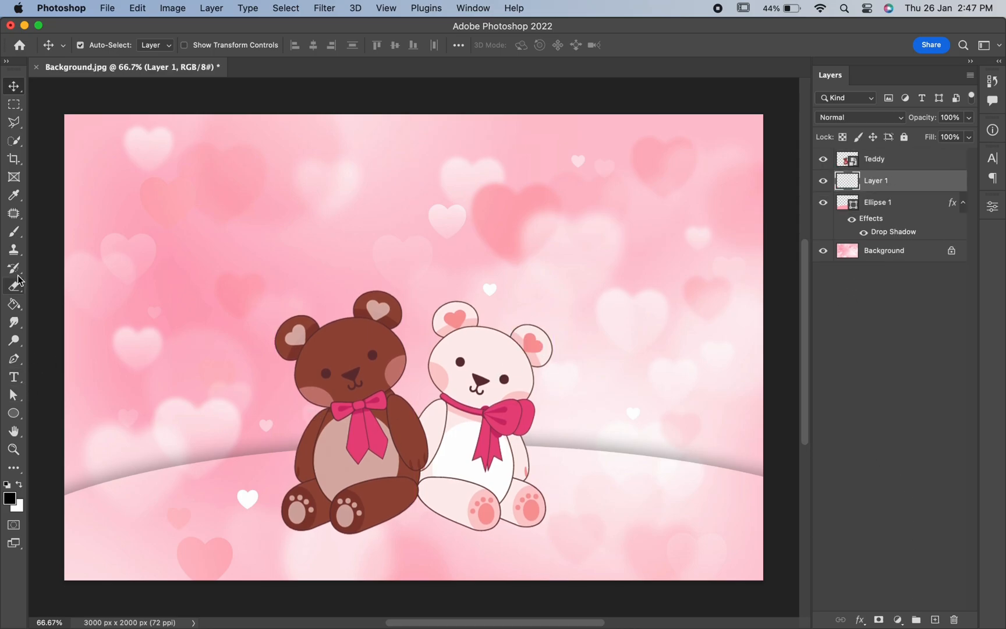
{"action": "left_click", "coordinate": [14, 231]}
{"action": "right_click", "coordinate": [271, 218]}
{"action": "left_click", "coordinate": [313, 379]}
{"action": "left_click_drag", "start_coordinate": [311, 241], "coordinate": [312, 254]}
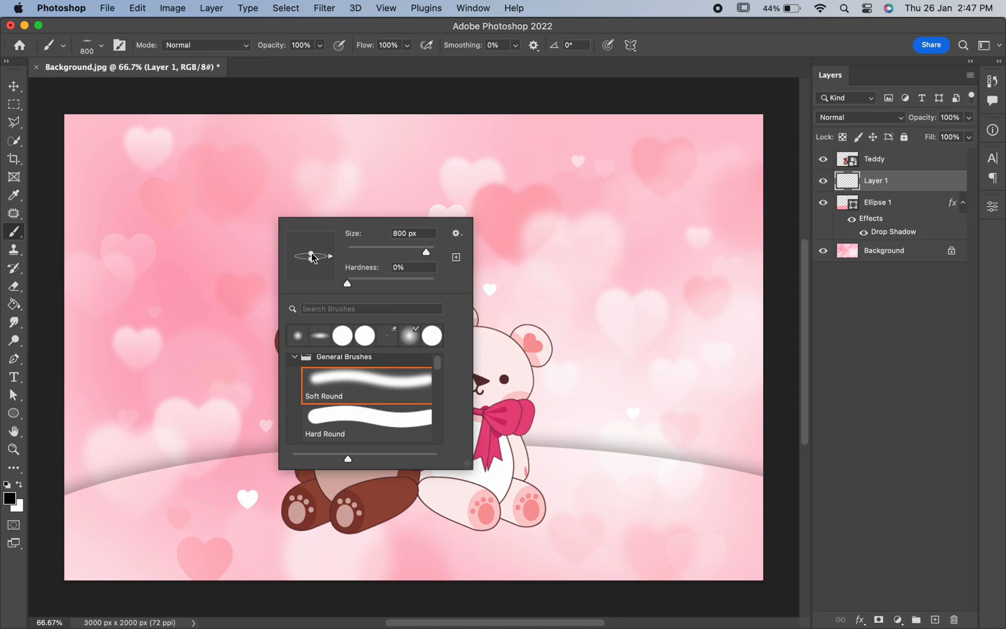
{"action": "left_click", "coordinate": [298, 86]}
Paint a black 900 px soft shadow beneath each teddy and set the shadow layer's opacity to 50%.
{"action": "key", "text": "bracketright"}
{"action": "left_click", "coordinate": [350, 512]}
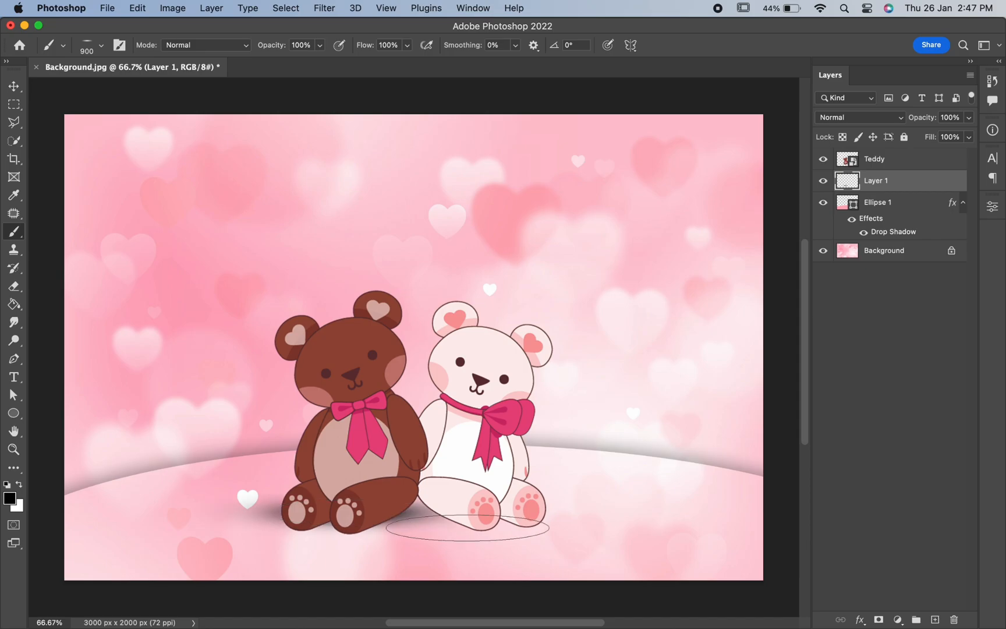
{"action": "left_click", "coordinate": [495, 508]}
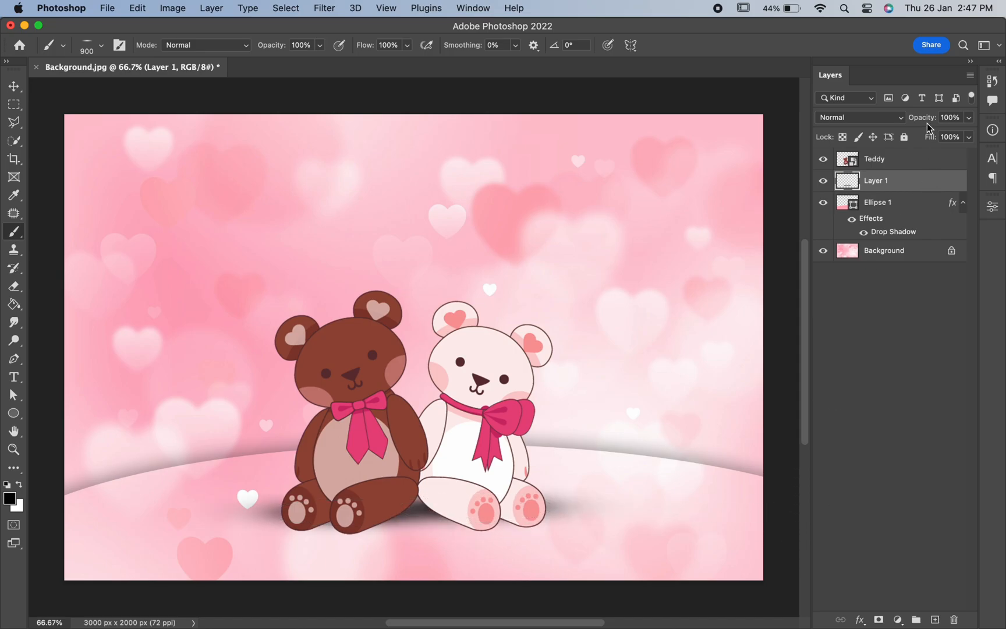
{"action": "left_click_drag", "start_coordinate": [927, 123], "coordinate": [880, 120]}
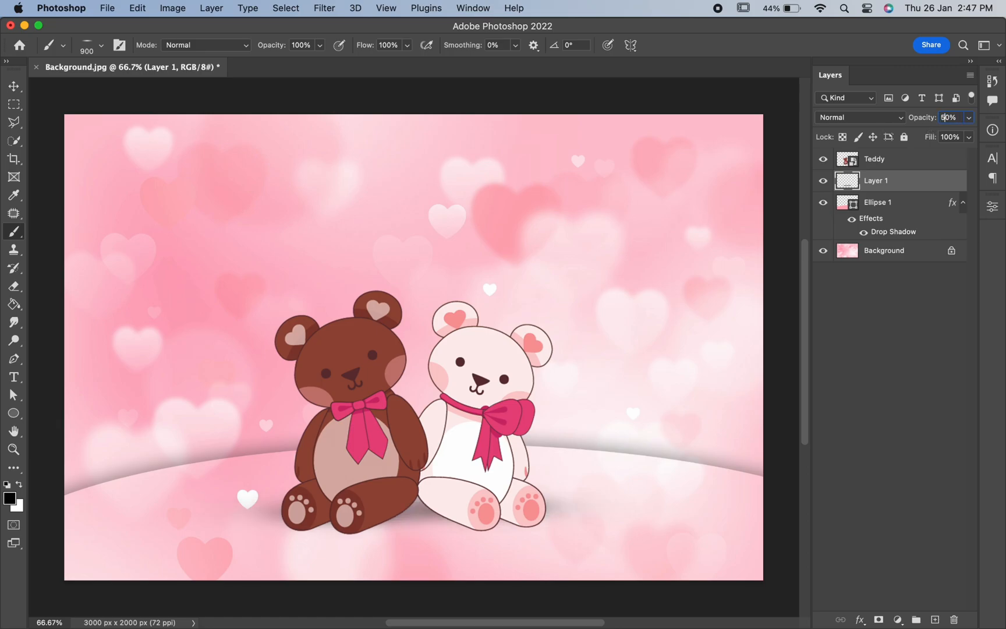
Free-transform the shadow layer to stretch it slightly under the teddies and set its opacity to 79%.
{"action": "key", "text": "v"}
{"action": "key", "text": "super+t"}
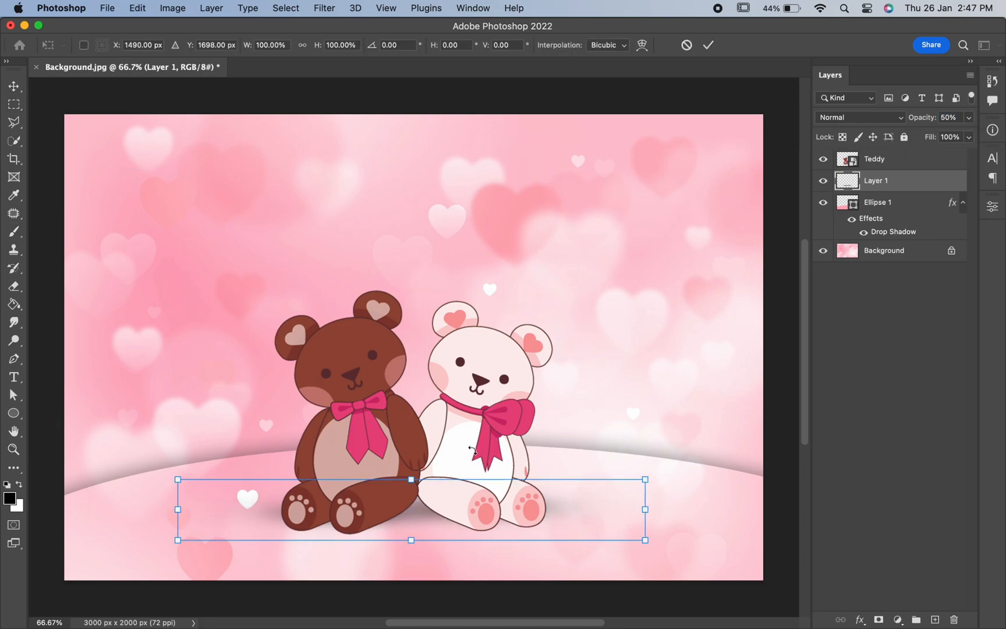
{"action": "left_click_drag", "start_coordinate": [415, 540], "coordinate": [416, 561]}
{"action": "left_click_drag", "start_coordinate": [476, 505], "coordinate": [473, 497]}
{"action": "left_click_drag", "start_coordinate": [641, 513], "coordinate": [689, 513]}
{"action": "left_click_drag", "start_coordinate": [641, 513], "coordinate": [619, 506]}
{"action": "key", "text": "Return"}
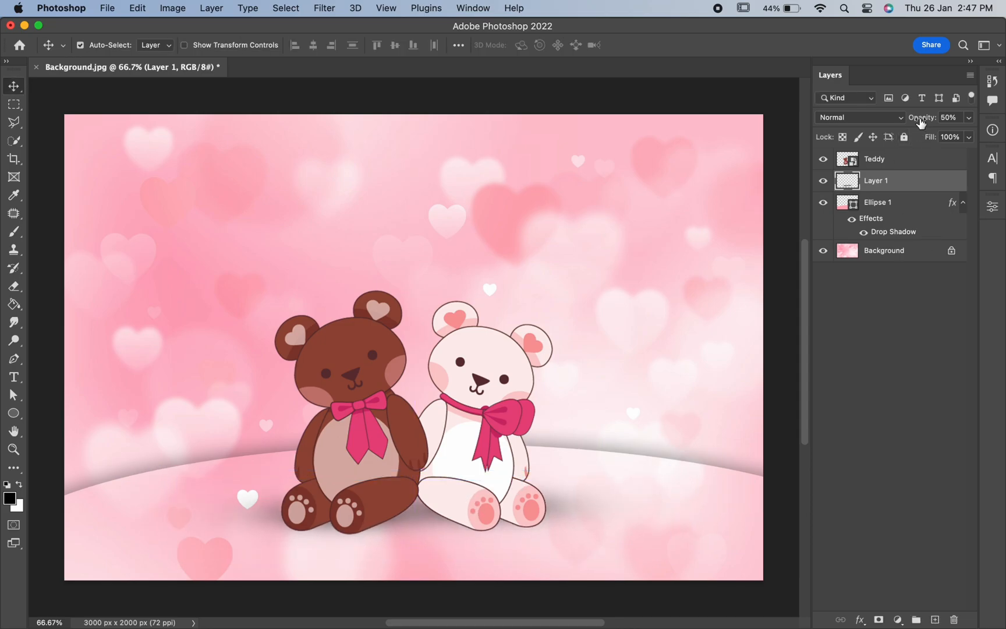
{"action": "left_click_drag", "start_coordinate": [919, 125], "coordinate": [944, 119]}
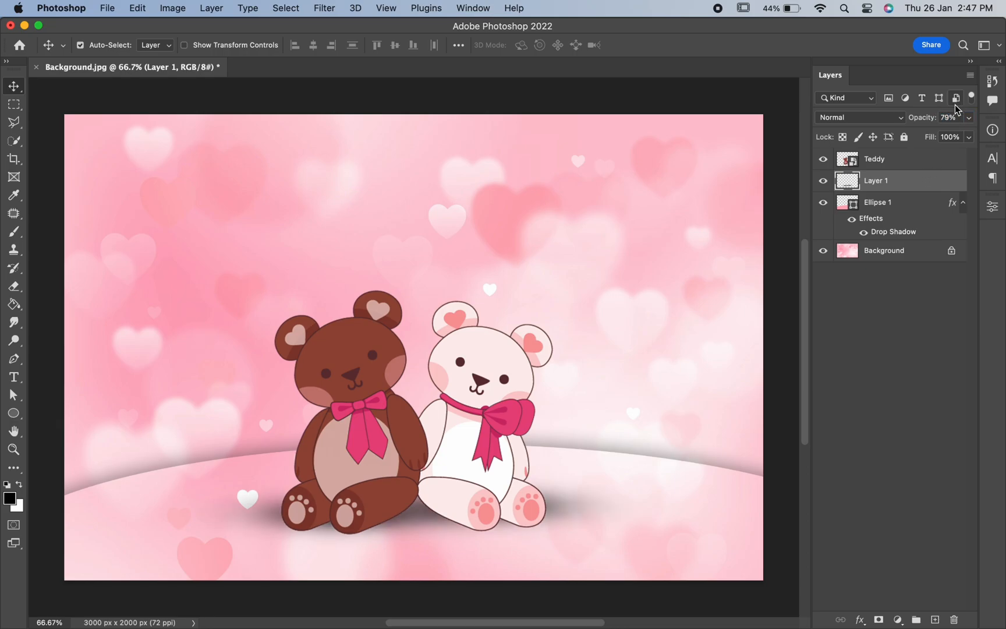
Add the text "Happy Teddy Day" above the teddies near the upper edge of the canvas.
{"action": "left_click", "coordinate": [14, 377]}
{"action": "left_click", "coordinate": [248, 204]}
{"action": "type", "text": "Happy Te"}
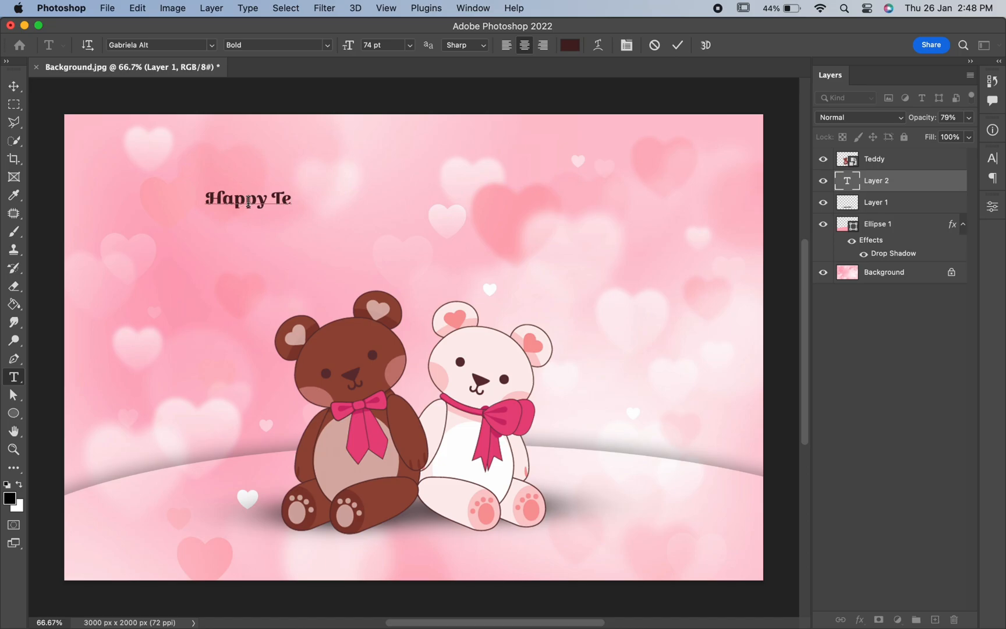
{"action": "type", "text": "ddy Day"}
{"action": "left_click_drag", "start_coordinate": [256, 233], "coordinate": [439, 204]}
{"action": "left_click_drag", "start_coordinate": [504, 171], "coordinate": [342, 168]}
Set the title's text color to #603035, sampled from the brown teddy, and its size to 146 pt.
{"action": "left_click", "coordinate": [569, 45]}
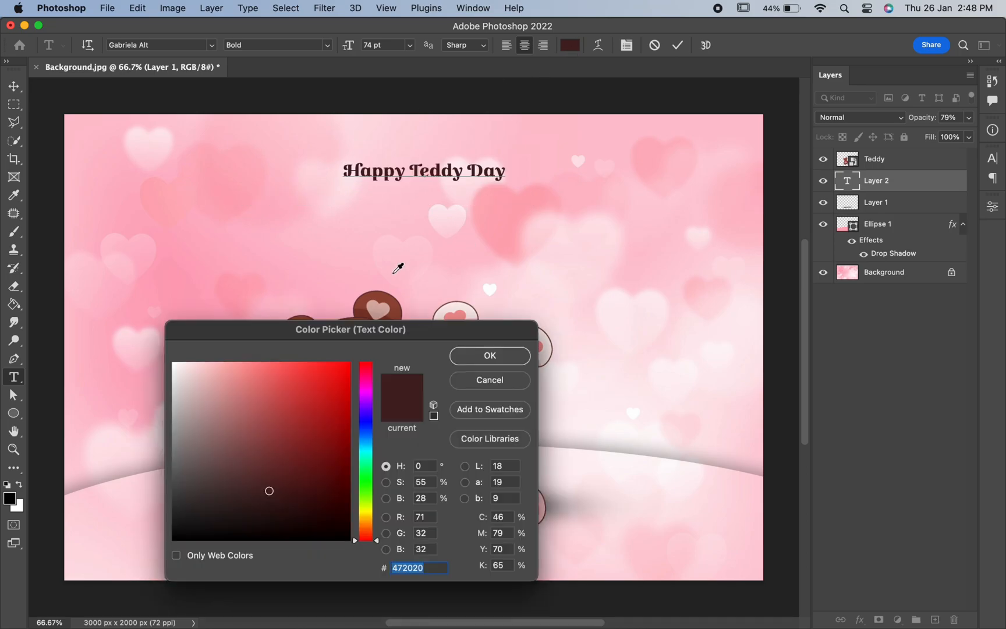
{"action": "left_click", "coordinate": [369, 298]}
{"action": "left_click_drag", "start_coordinate": [406, 332], "coordinate": [829, 209]}
{"action": "left_click", "coordinate": [334, 367]}
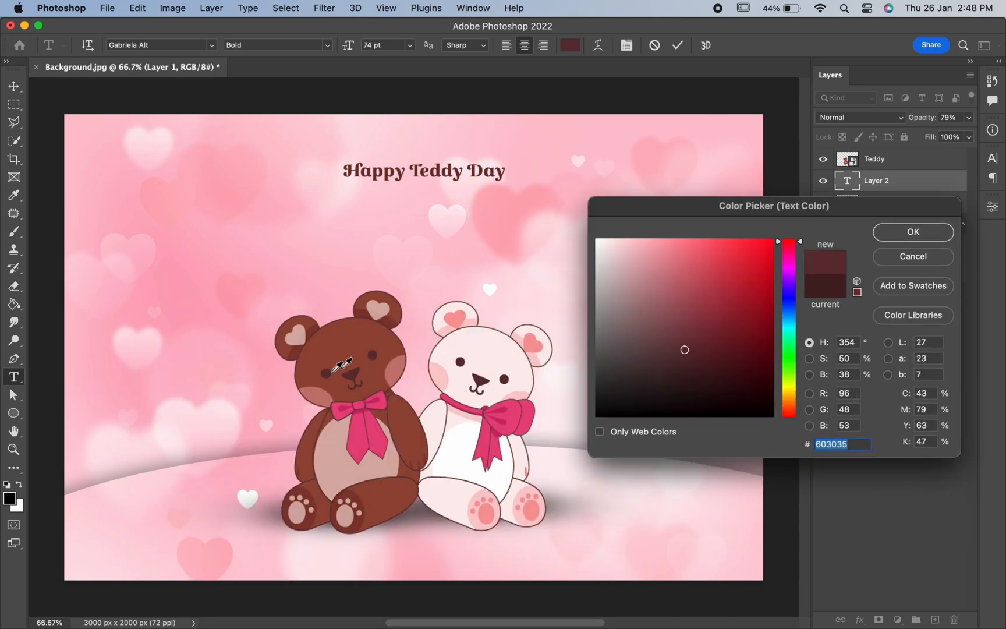
{"action": "left_click", "coordinate": [892, 232]}
{"action": "left_click_drag", "start_coordinate": [347, 47], "coordinate": [399, 39]}
Change the title's font to Douglas - Wolves and move the text down slightly, centered above the teddies.
{"action": "left_click", "coordinate": [211, 46]}
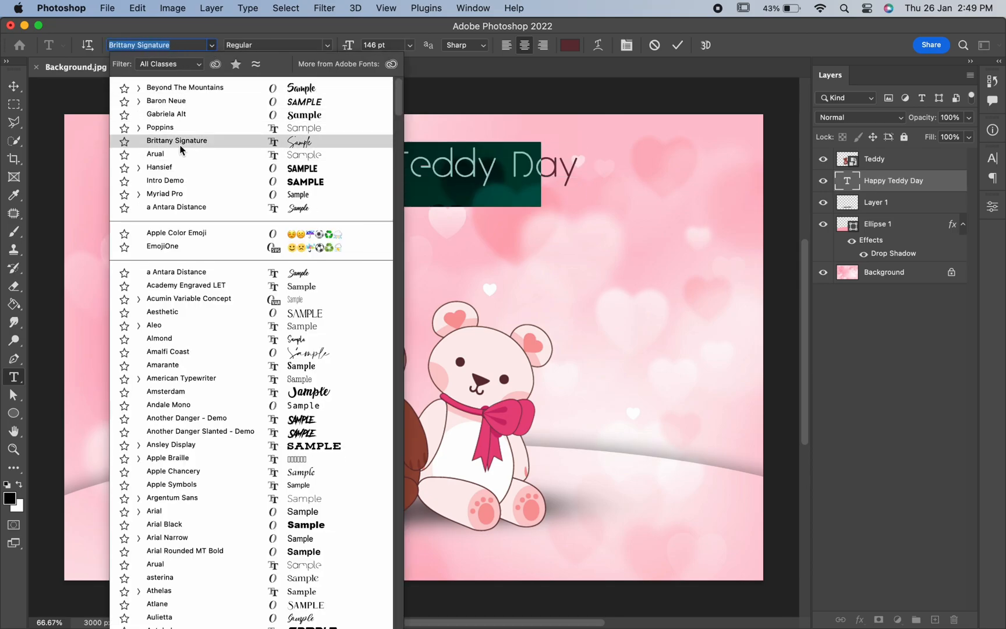
{"action": "scroll", "coordinate": [185, 233], "scroll_direction": "down", "scroll_amount": 10}
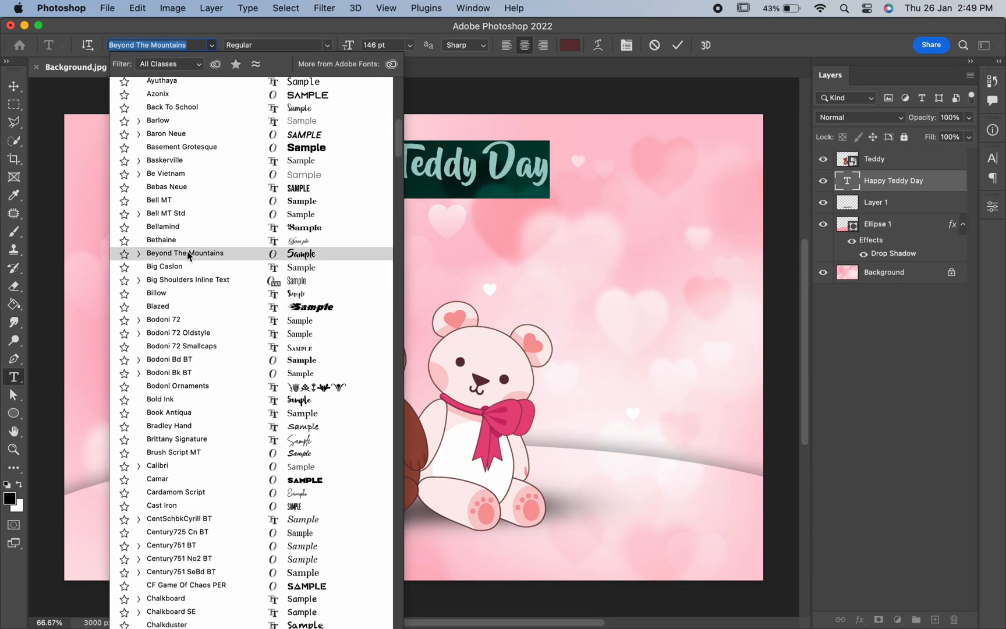
{"action": "scroll", "coordinate": [188, 373], "scroll_direction": "down", "scroll_amount": 3}
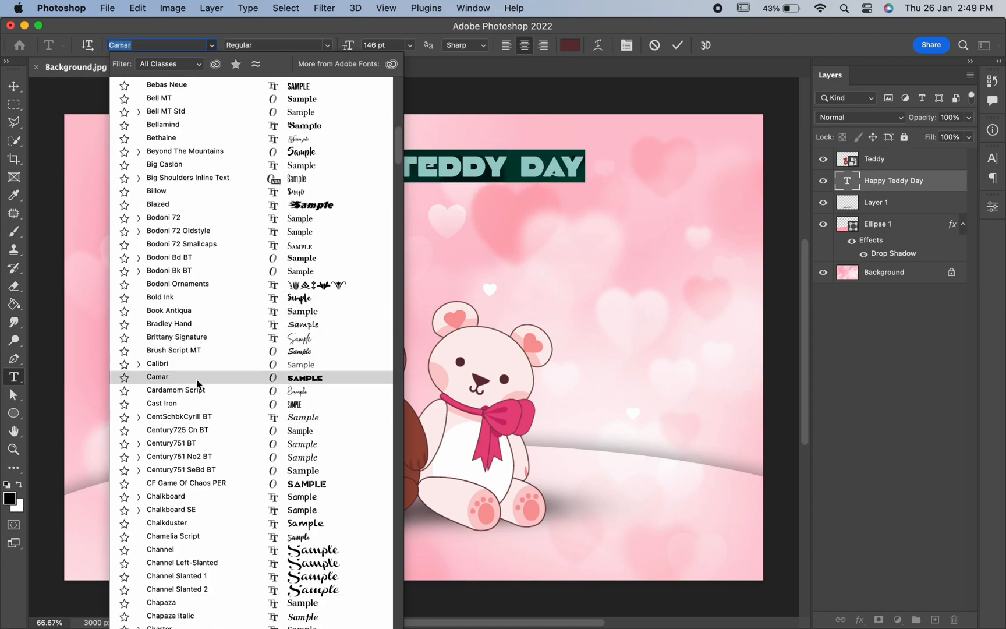
{"action": "scroll", "coordinate": [196, 408], "scroll_direction": "down", "scroll_amount": 10}
{"action": "scroll", "coordinate": [194, 476], "scroll_direction": "down", "scroll_amount": 10}
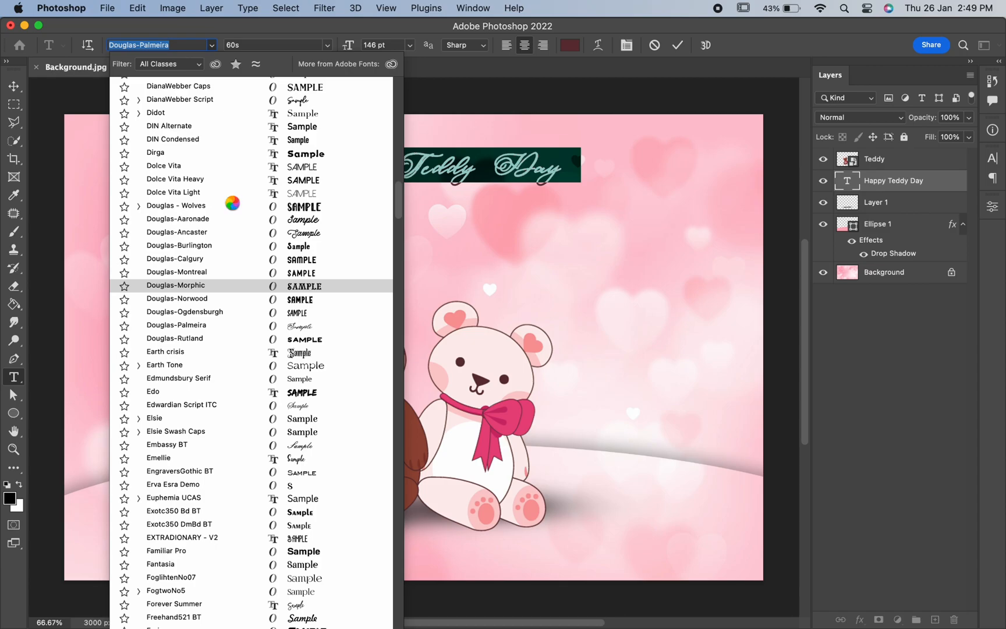
{"action": "left_click", "coordinate": [307, 206]}
{"action": "left_click", "coordinate": [14, 86]}
{"action": "left_click_drag", "start_coordinate": [465, 167], "coordinate": [475, 192]}
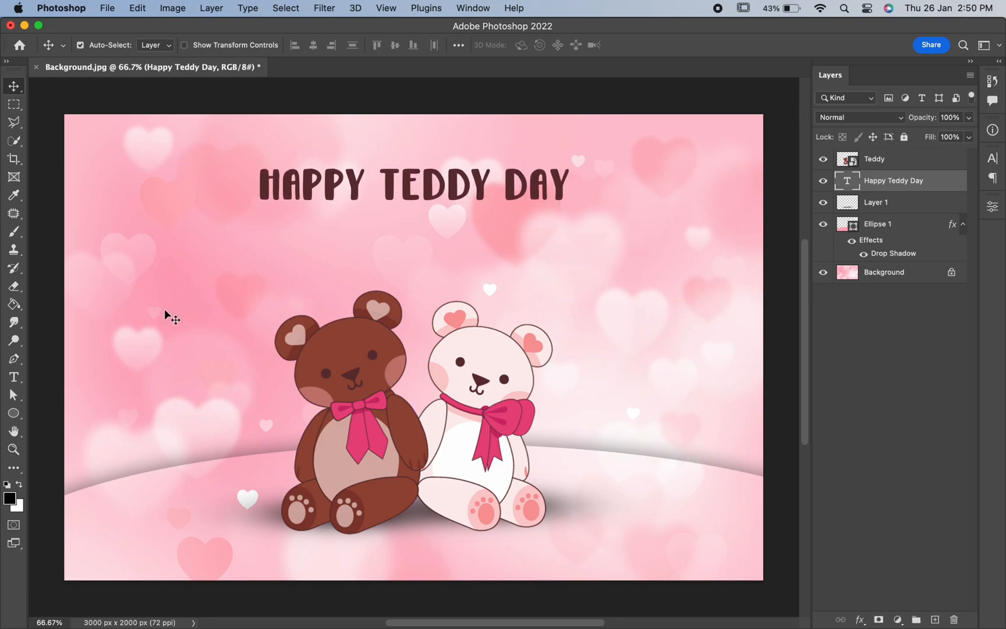
Create a new layer above the title and trace the pale heart near the canvas's left edge with the Pen tool.
{"action": "left_click", "coordinate": [13, 415]}
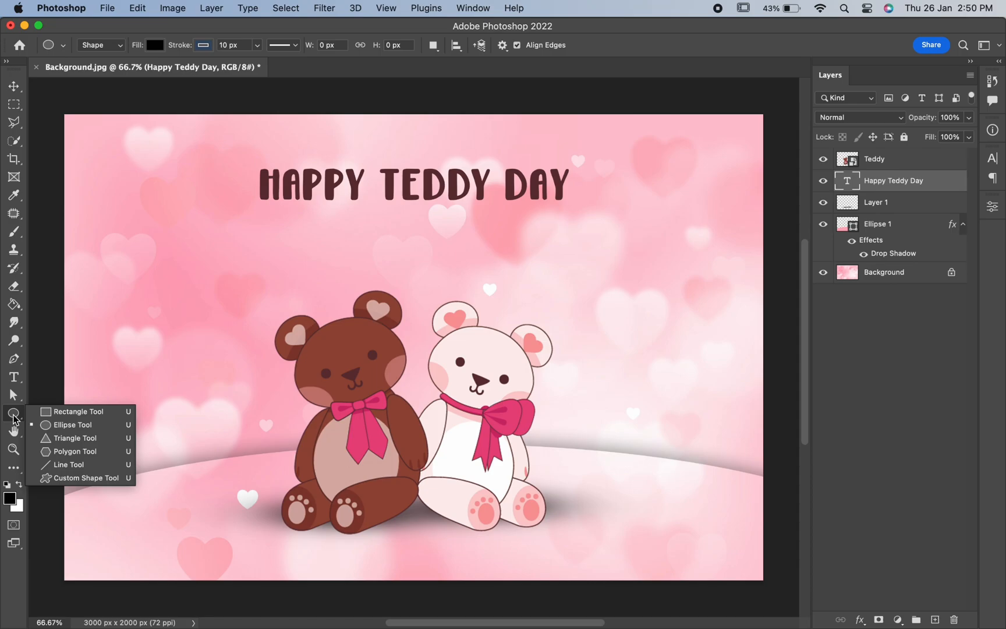
{"action": "left_click", "coordinate": [14, 358]}
{"action": "key", "text": "super+plus"}
{"action": "key", "text": "super+plus"}
{"action": "scroll", "coordinate": [110, 294], "scroll_direction": "left", "scroll_amount": 10}
{"action": "scroll", "coordinate": [110, 294], "scroll_direction": "up", "scroll_amount": 3}
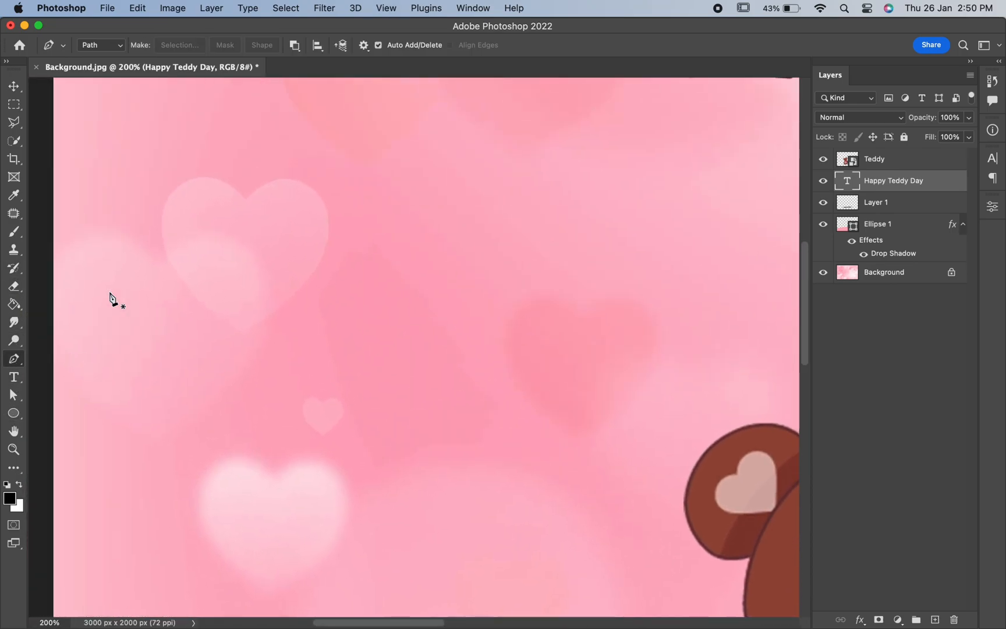
{"action": "left_click", "coordinate": [935, 619]}
{"action": "left_click", "coordinate": [244, 334]}
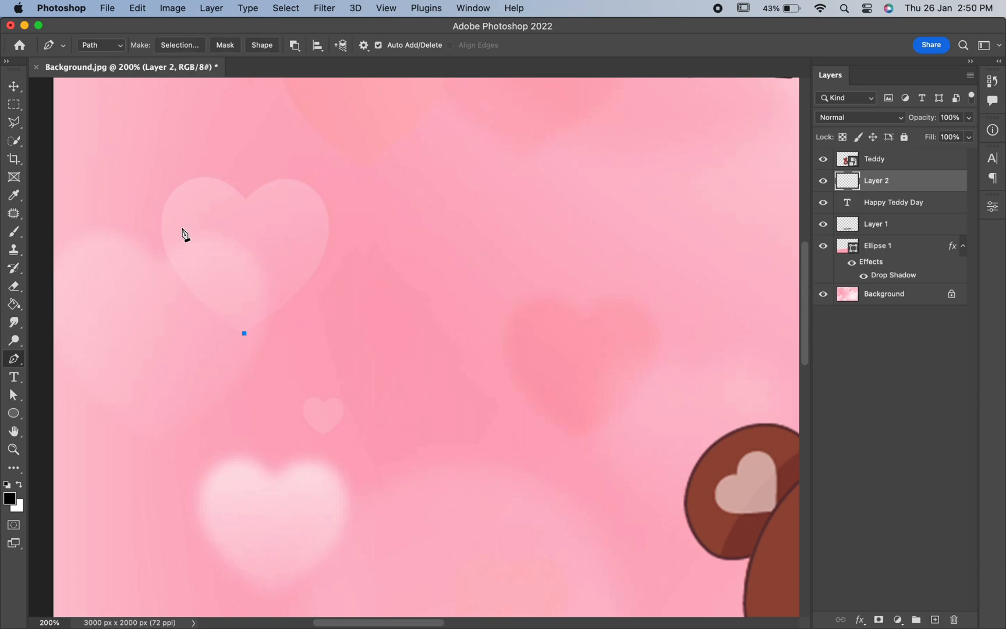
{"action": "left_click_drag", "start_coordinate": [171, 194], "coordinate": [193, 144]}
{"action": "left_click", "coordinate": [246, 197]}
{"action": "left_click_drag", "start_coordinate": [323, 200], "coordinate": [354, 249]}
{"action": "left_click", "coordinate": [245, 333]}
{"action": "left_click_drag", "start_coordinate": [323, 201], "coordinate": [353, 273]}
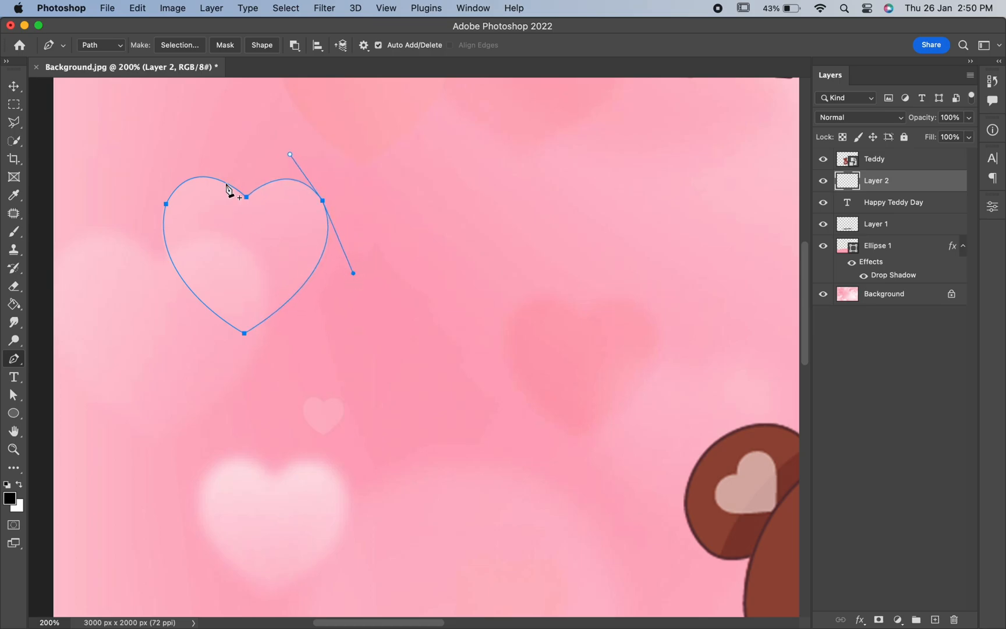
Convert the heart path into a selection and invert it so that only the heart is selected.
{"action": "right_click", "coordinate": [194, 210]}
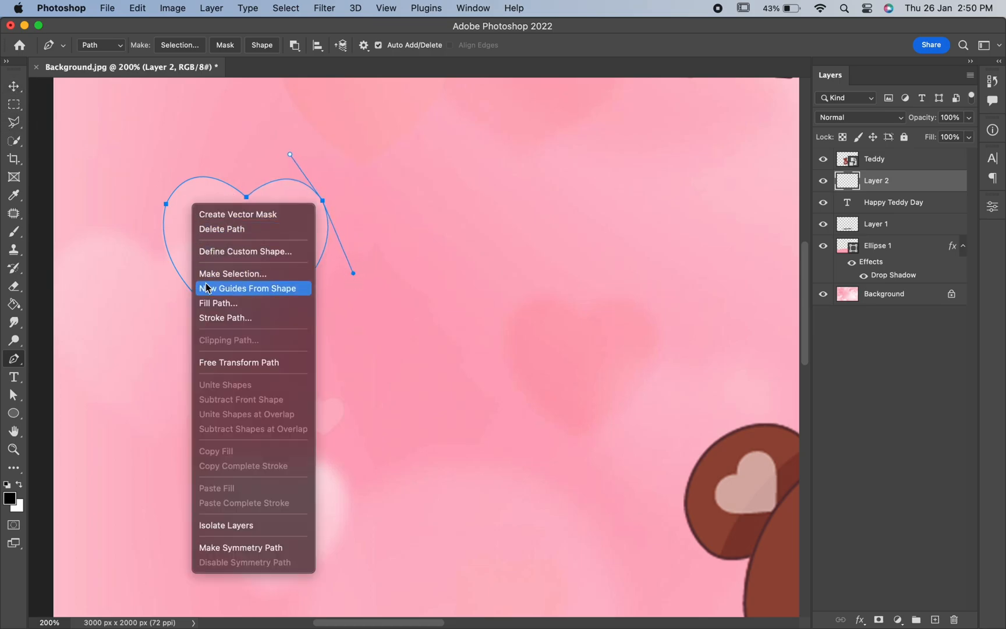
{"action": "left_click", "coordinate": [220, 274]}
{"action": "left_click", "coordinate": [574, 259]}
{"action": "key", "text": "super+0"}
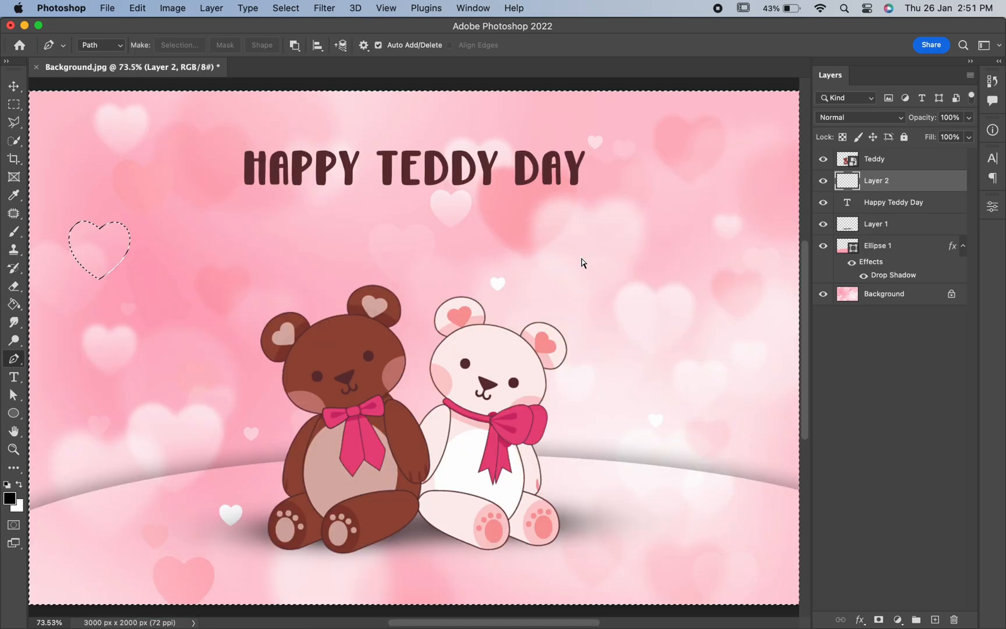
{"action": "left_click", "coordinate": [286, 8]}
{"action": "left_click", "coordinate": [315, 68]}
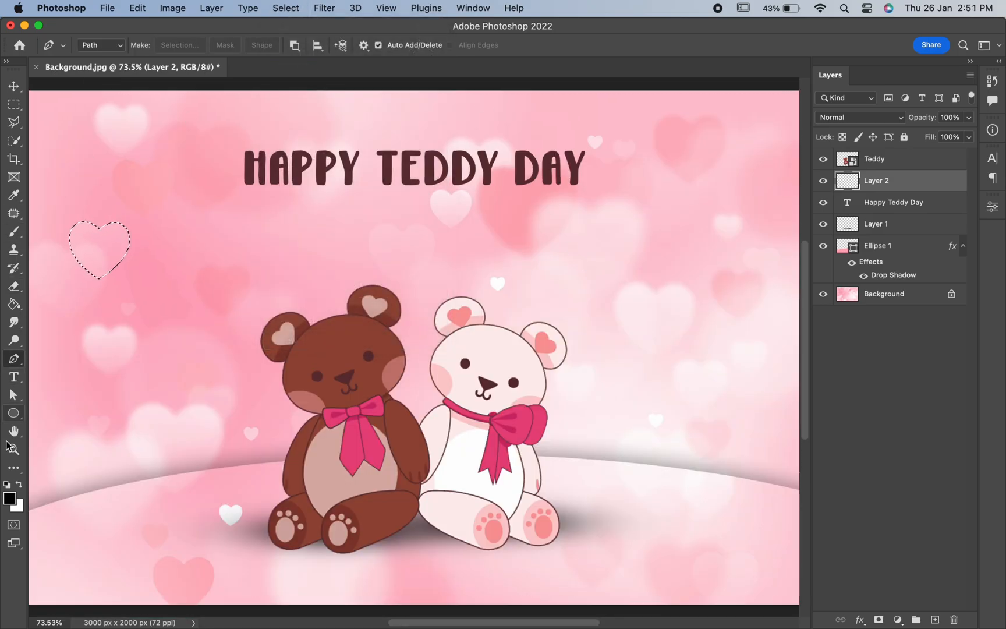
Paint the heart selection with #f99a9b, sampled from the white teddy's ear, using a fully round 900 px soft brush.
{"action": "left_click", "coordinate": [14, 233]}
{"action": "right_click", "coordinate": [238, 278]}
{"action": "left_click_drag", "start_coordinate": [269, 314], "coordinate": [269, 279]}
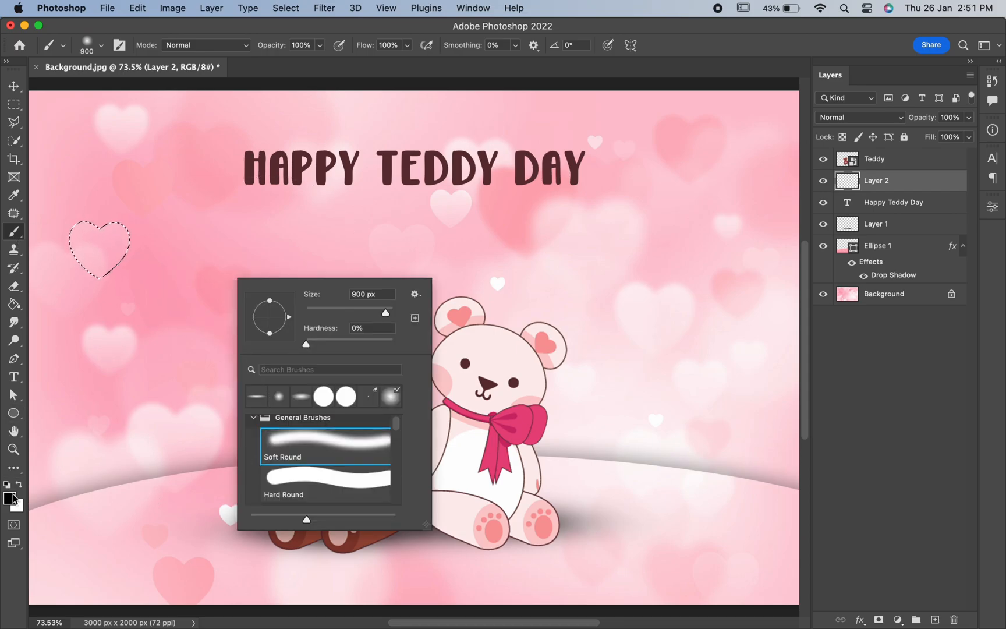
{"action": "left_click", "coordinate": [13, 495]}
{"action": "left_click", "coordinate": [461, 316]}
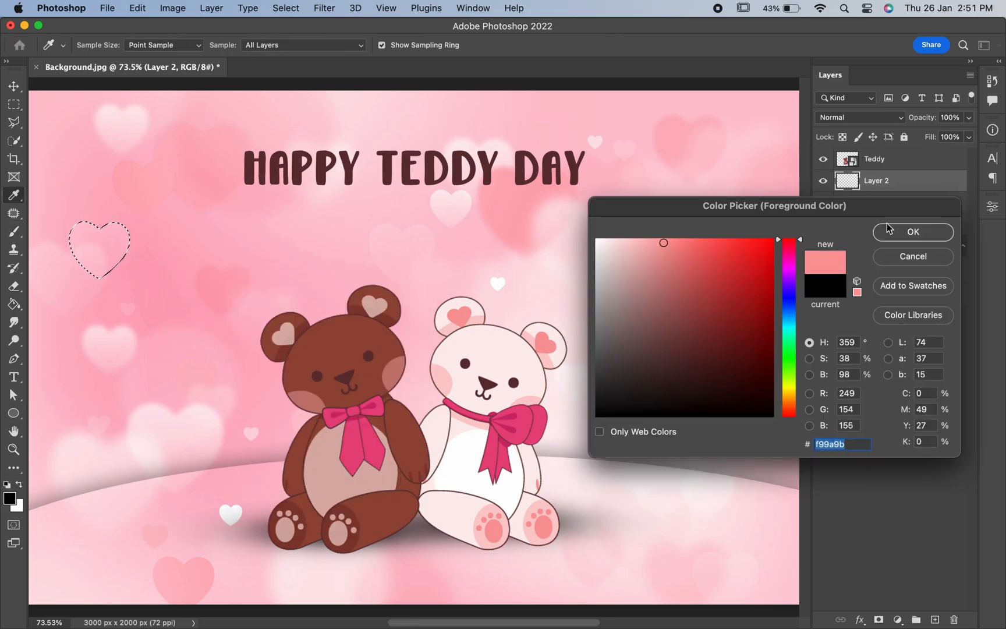
{"action": "left_click", "coordinate": [883, 225]}
{"action": "left_click", "coordinate": [131, 239]}
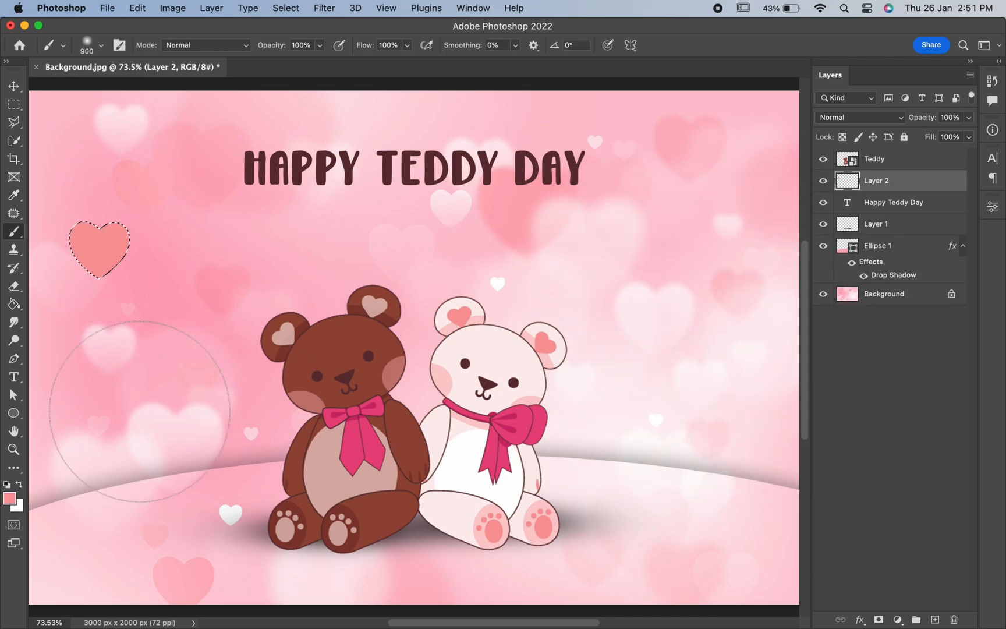
Repaint the selected heart with the dark pink sampled from the white teddy's bow.
{"action": "left_click", "coordinate": [10, 498]}
{"action": "left_click", "coordinate": [491, 425]}
{"action": "left_click", "coordinate": [900, 234]}
{"action": "left_click", "coordinate": [153, 289]}
Move the heart up near the canvas's upper-left corner and deselect it.
{"action": "mouse_move", "coordinate": [99, 258]}
{"action": "left_mouse_down"}
{"action": "mouse_move", "coordinate": [115, 268]}
{"action": "mouse_move", "coordinate": [98, 164]}
{"action": "mouse_move", "coordinate": [84, 152]}
{"action": "left_mouse_up"}
{"action": "key", "text": "super+d"}
{"action": "key", "text": "v"}
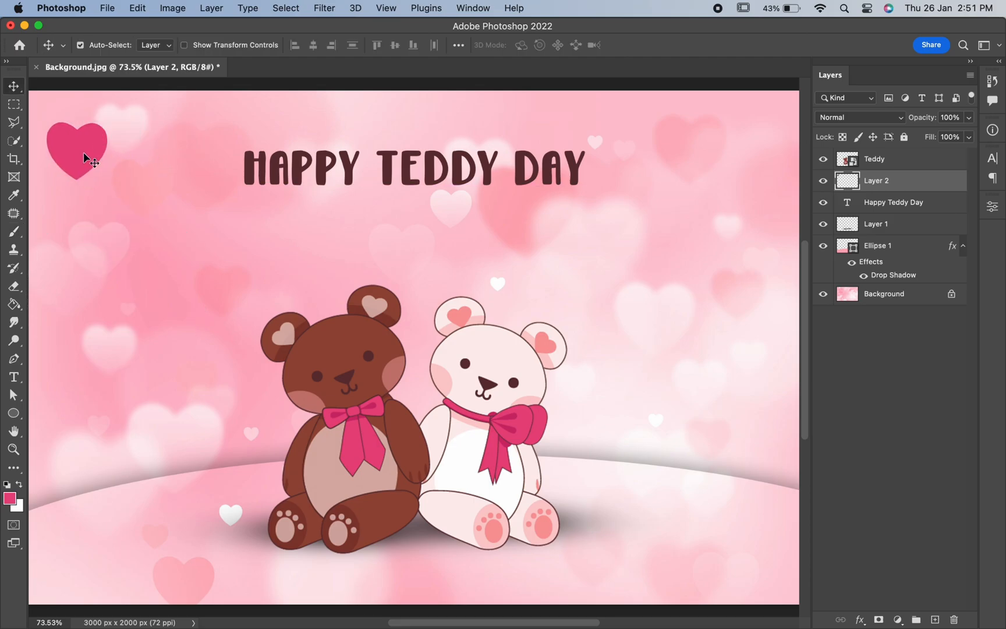
Duplicate the heart layer and place the copy to the lower right of the original, beside the title.
{"action": "right_click", "coordinate": [919, 189]}
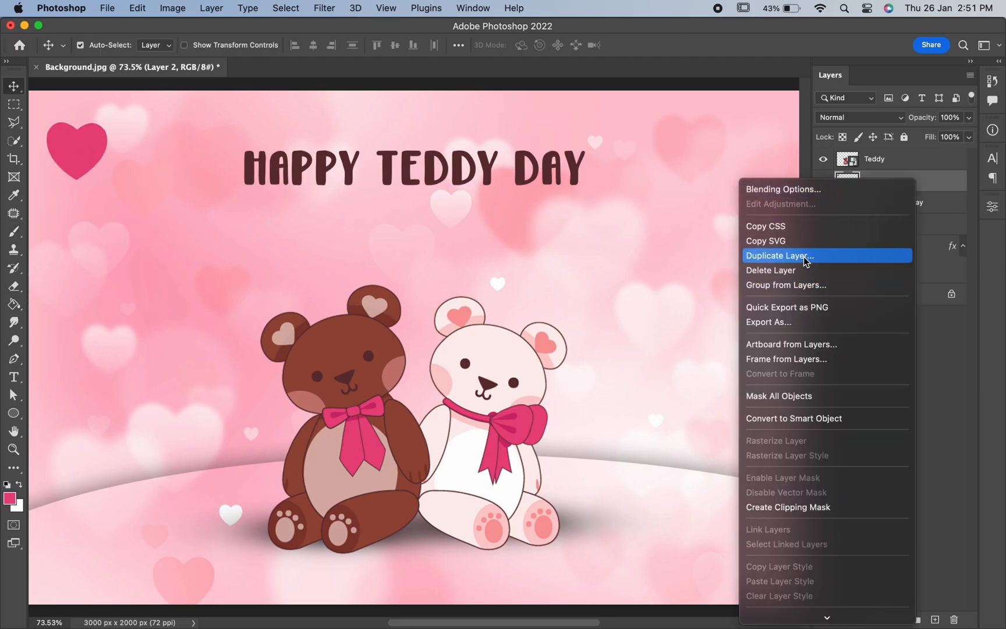
{"action": "left_click", "coordinate": [840, 255]}
{"action": "left_click", "coordinate": [443, 277]}
{"action": "left_click_drag", "start_coordinate": [93, 172], "coordinate": [193, 203]}
Select both heart layers and duplicate them together.
{"action": "left_click", "coordinate": [891, 205], "text": "shift"}
{"action": "right_click", "coordinate": [891, 205]}
{"action": "left_click", "coordinate": [758, 291]}
{"action": "left_click", "coordinate": [494, 259]}
{"action": "right_click", "coordinate": [888, 198]}
{"action": "left_click", "coordinate": [770, 262]}
{"action": "left_click", "coordinate": [443, 277]}
Transform the two copied hearts: move them to the canvas's right side and flip them horizontally to mirror the left pair.
{"action": "key", "text": "cmd+t"}
{"action": "left_click_drag", "start_coordinate": [174, 156], "coordinate": [756, 150]}
{"action": "right_click", "coordinate": [758, 171]}
{"action": "left_click", "coordinate": [774, 495]}
{"action": "key", "text": "Return"}
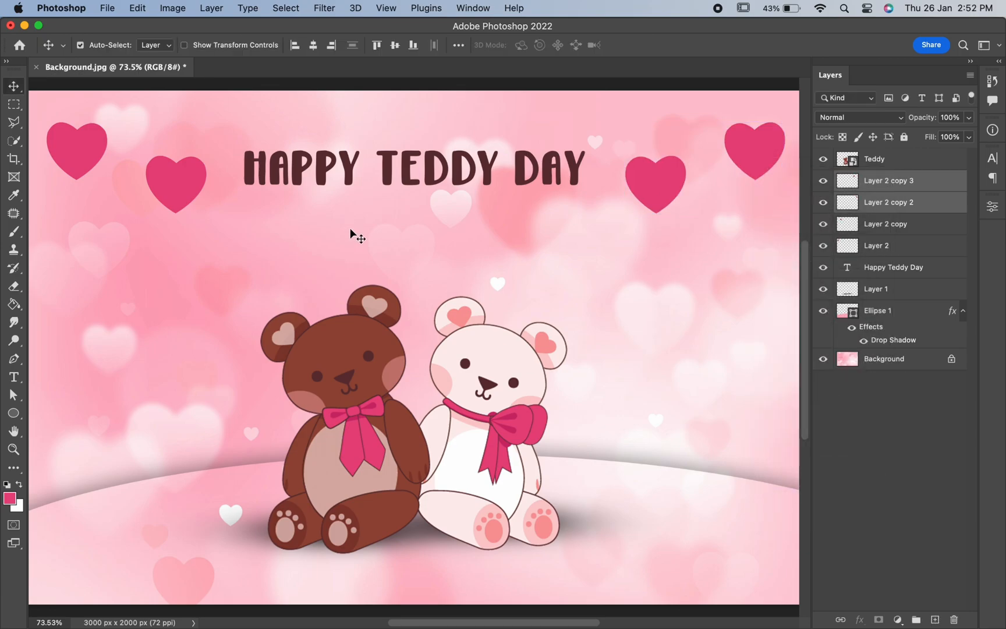
Move the two inner hearts slightly down, keeping them level with each other on both sides of the title.
{"action": "scroll", "coordinate": [350, 228], "scroll_direction": "down", "scroll_amount": 2}
{"action": "left_click_drag", "start_coordinate": [189, 197], "coordinate": [189, 220]}
{"action": "left_click_drag", "start_coordinate": [630, 201], "coordinate": [627, 217]}
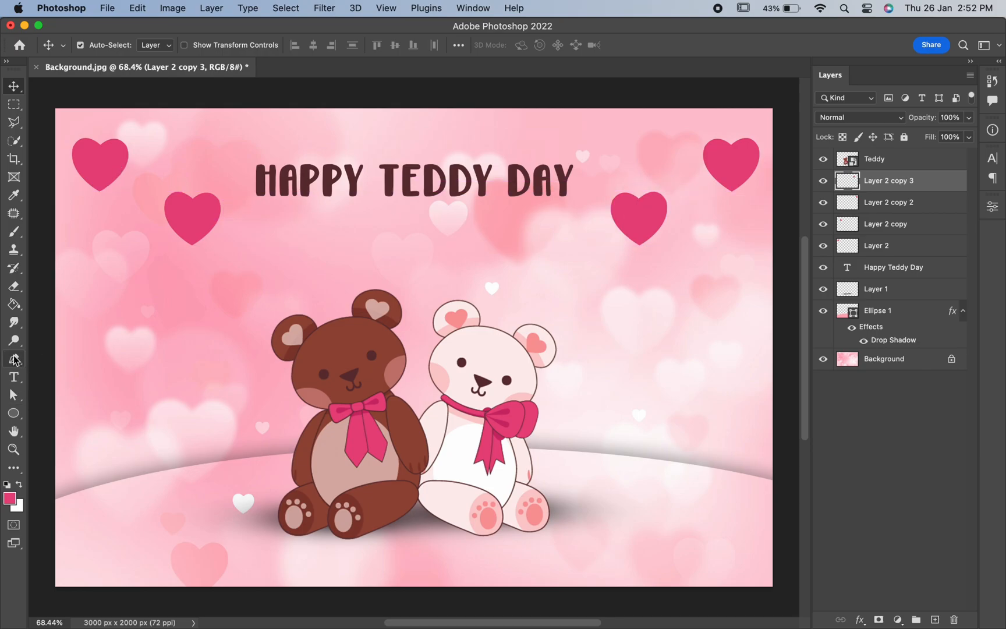
Create a new layer directly above the title and sample the brown teddy's fur as the brush color.
{"action": "left_click", "coordinate": [16, 235]}
{"action": "left_click", "coordinate": [891, 248]}
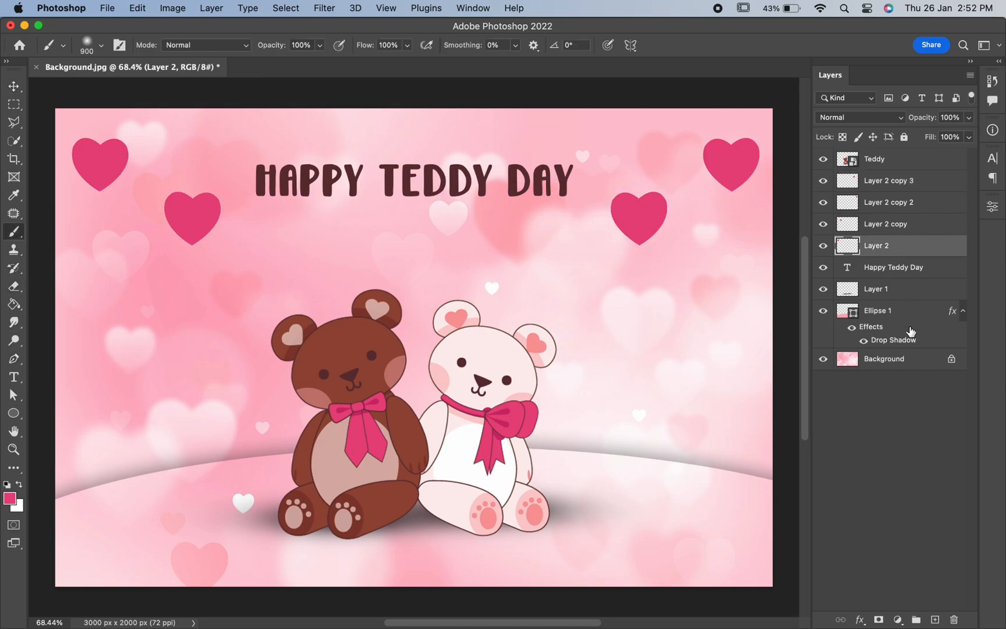
{"action": "left_click", "coordinate": [891, 268]}
{"action": "left_click", "coordinate": [936, 619]}
{"action": "left_click", "coordinate": [349, 329], "text": "alt"}
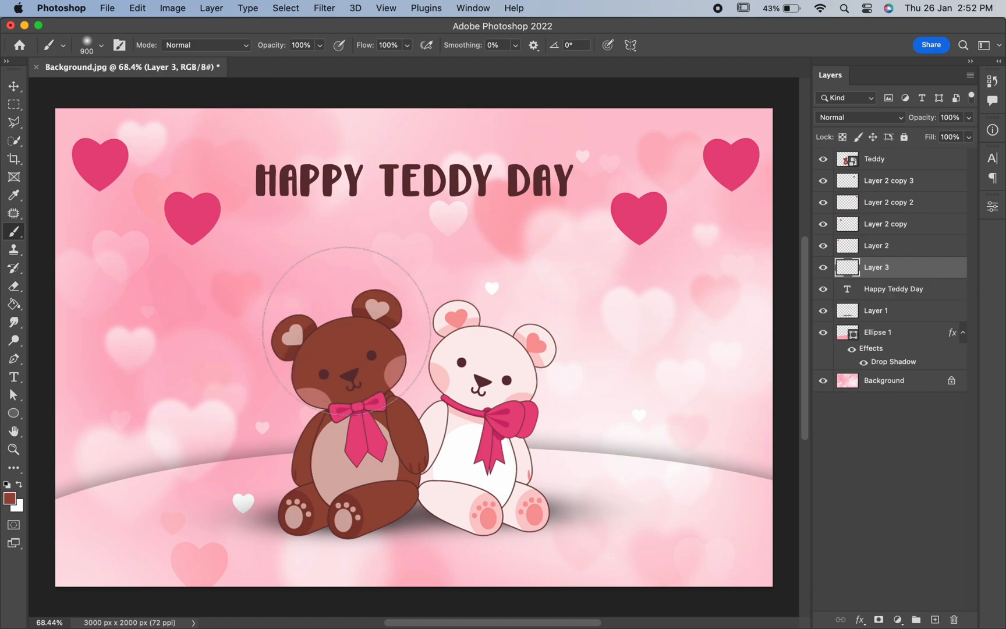
Reduce the brush to 3 px and draw a thin brown vertical string from the canvas's top edge to the outer left heart.
{"action": "key", "text": "bracketleft"}
{"action": "key", "text": "bracketleft"}
{"action": "key", "text": "bracketleft"}
{"action": "key", "text": "bracketleft"}
{"action": "key", "text": "bracketleft"}
{"action": "key", "text": "bracketleft"}
{"action": "key", "text": "bracketleft"}
{"action": "key", "text": "bracketleft"}
{"action": "key", "text": "bracketleft"}
{"action": "key", "text": "bracketleft"}
{"action": "right_click", "coordinate": [295, 237]}
{"action": "left_click", "coordinate": [341, 446]}
{"action": "key", "text": "Return"}
{"action": "key", "text": "super+plus"}
{"action": "key", "text": "super+plus"}
{"action": "scroll", "coordinate": [216, 185], "scroll_direction": "up", "scroll_amount": 8}
{"action": "scroll", "coordinate": [216, 185], "scroll_direction": "left", "scroll_amount": 10}
{"action": "key", "text": "bracketright"}
{"action": "key", "text": "bracketright"}
{"action": "key", "text": "bracketright"}
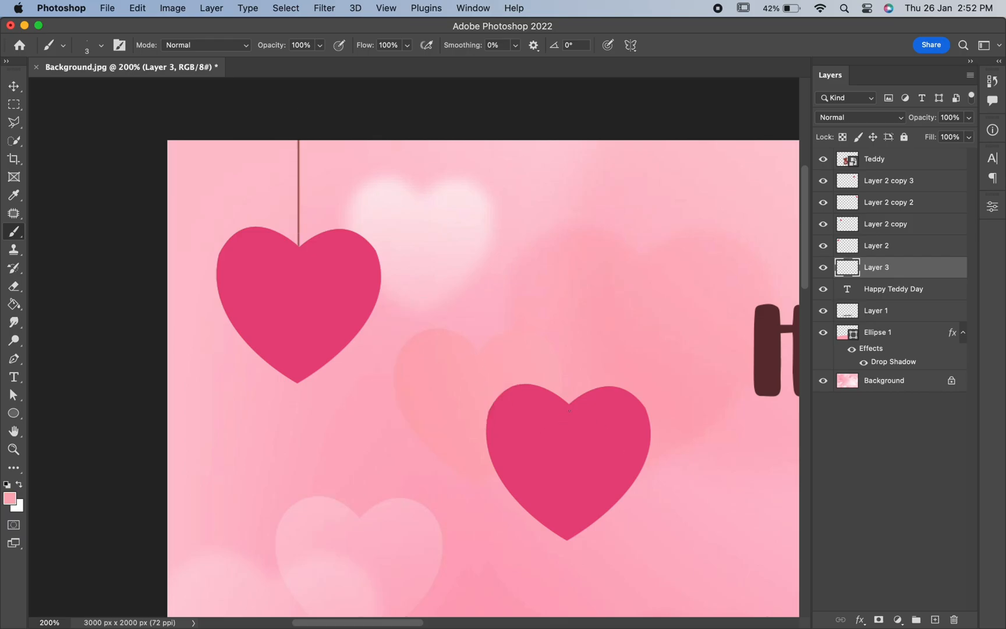
Sample a salmon pink and redraw the outer left heart's string in that color.
{"action": "scroll", "coordinate": [576, 138], "scroll_direction": "right", "scroll_amount": 10}
{"action": "scroll", "coordinate": [576, 138], "scroll_direction": "down", "scroll_amount": 8}
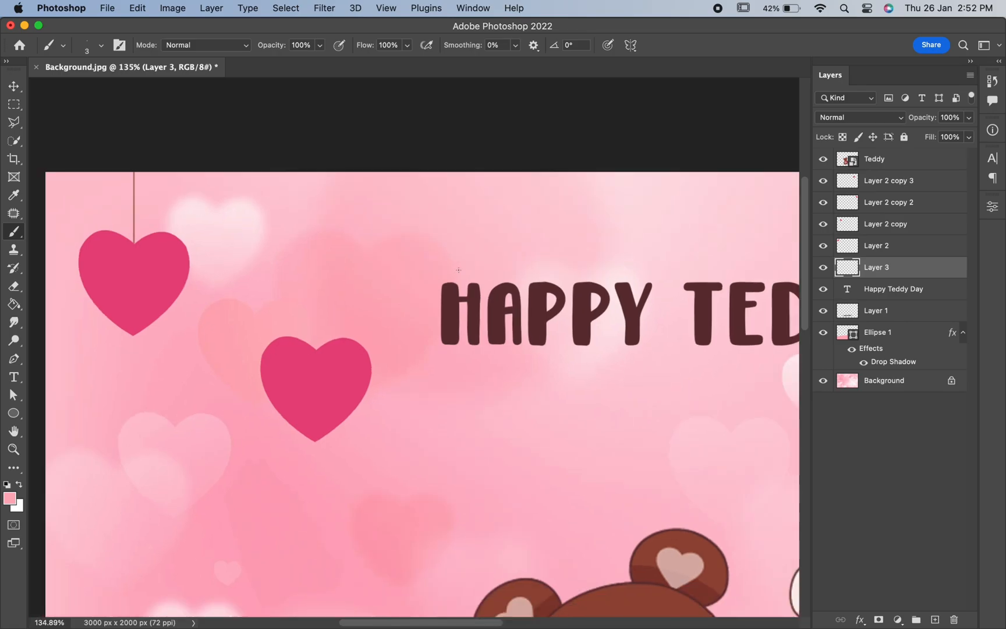
{"action": "left_click", "coordinate": [682, 328], "text": "alt"}
{"action": "scroll", "coordinate": [425, 270], "scroll_direction": "up", "scroll_amount": 9}
{"action": "scroll", "coordinate": [425, 270], "scroll_direction": "left", "scroll_amount": 7}
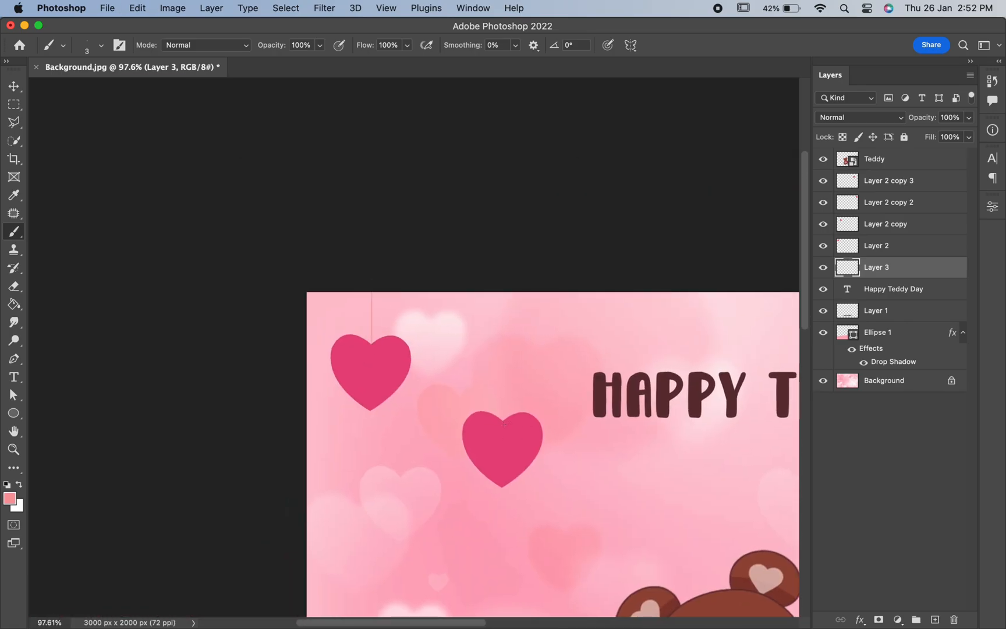
Draw matching thin salmon-pink strings from the canvas's top edge to the other three hearts.
{"action": "scroll", "coordinate": [505, 322], "scroll_direction": "right", "scroll_amount": 12}
{"action": "scroll", "coordinate": [504, 322], "scroll_direction": "down", "scroll_amount": 3}
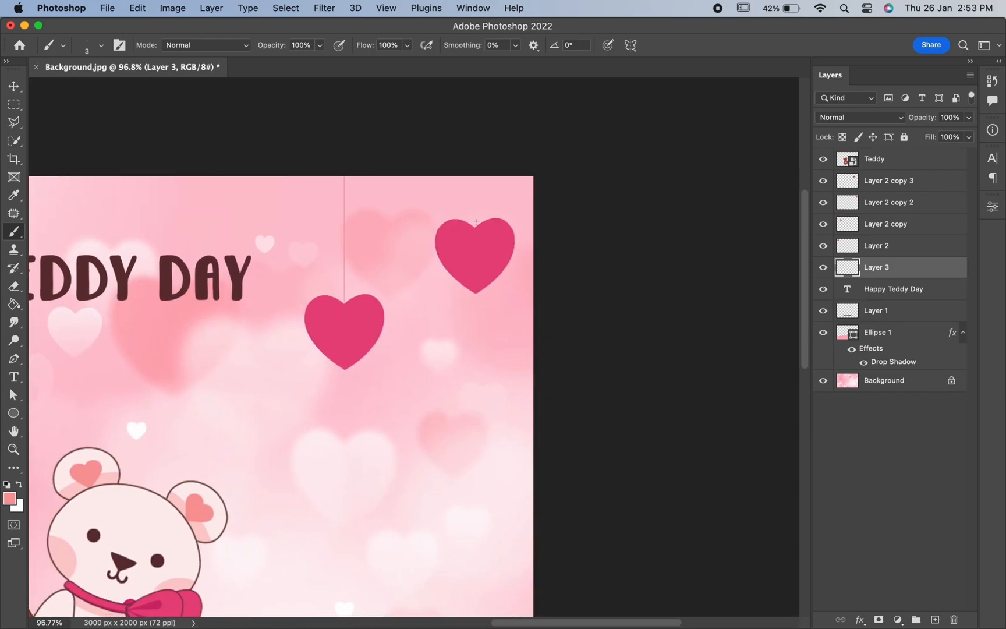
{"action": "scroll", "coordinate": [423, 336], "scroll_direction": "down", "scroll_amount": 6}
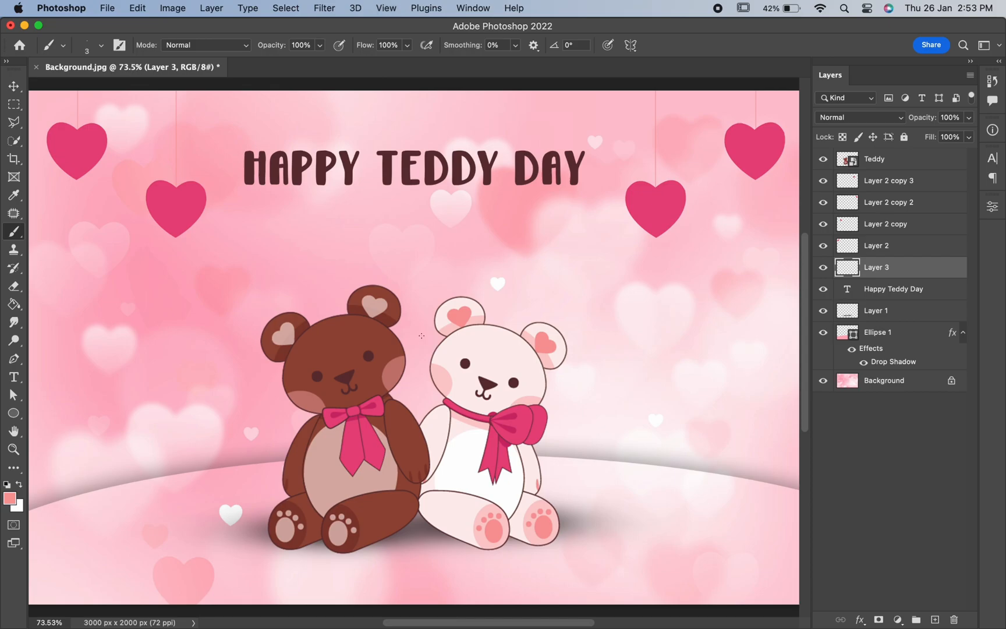
{"action": "scroll", "coordinate": [420, 336], "scroll_direction": "up", "scroll_amount": 3}
{"action": "key", "text": "v"}
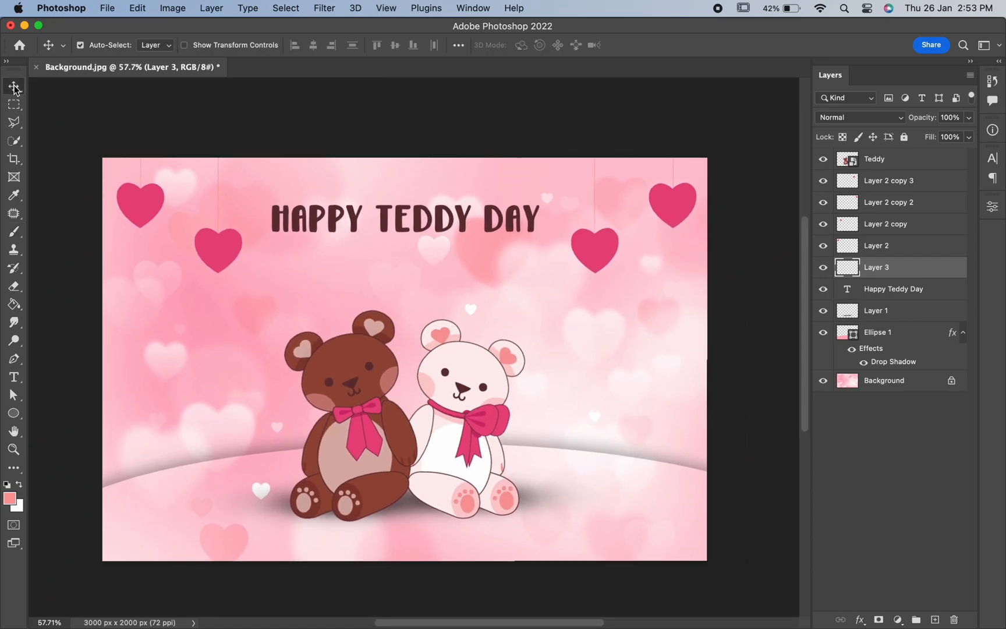